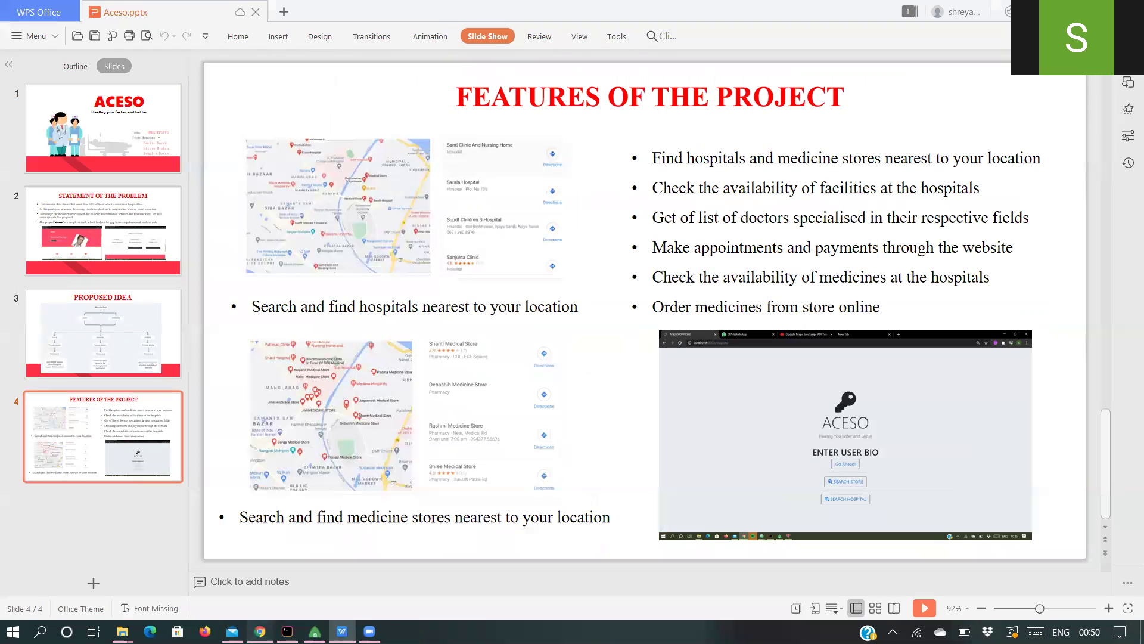
Switch from the WPS Presentation slideshow to the ACESO home page in Chrome
key("alt+Tab")
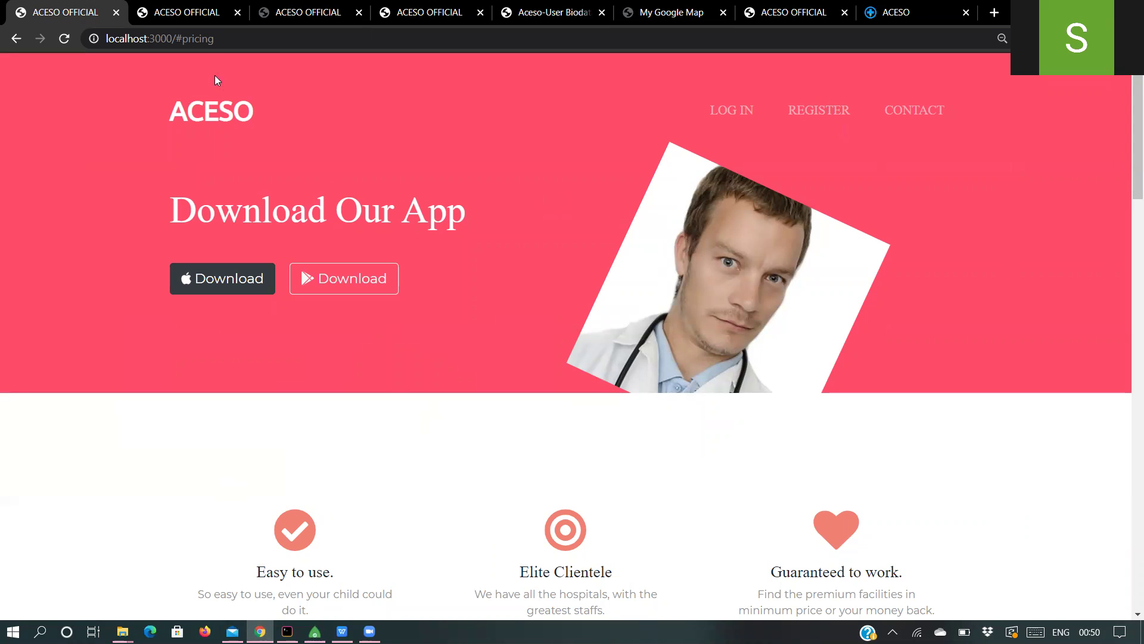
View the ACESO login, user/hospital/store choice, and user options pages
left_click(165, 12)
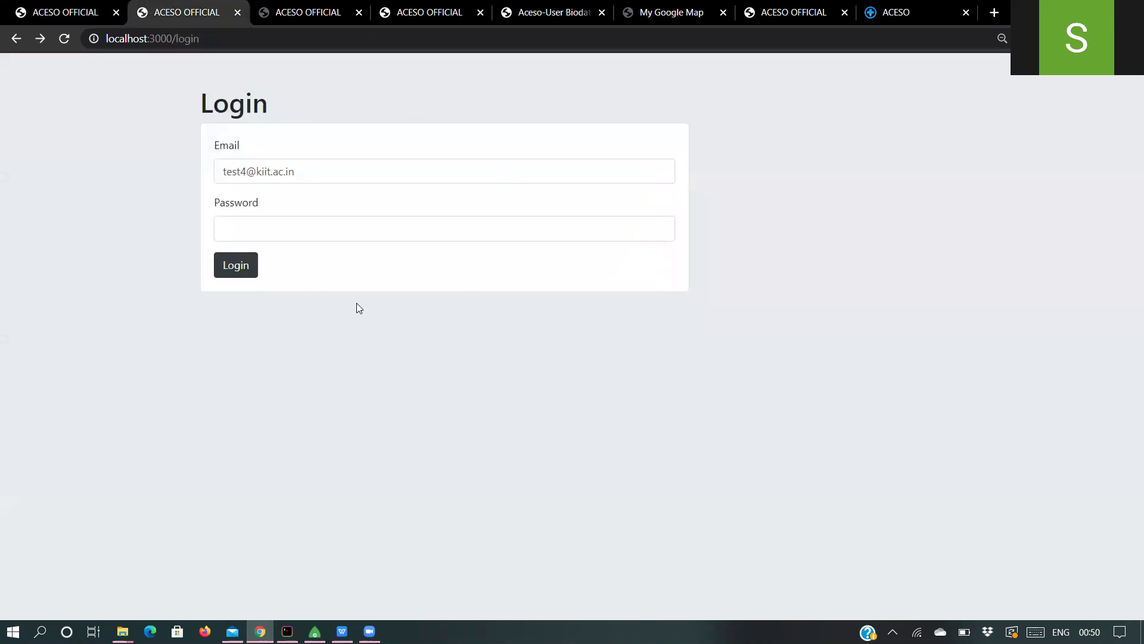
left_click(295, 12)
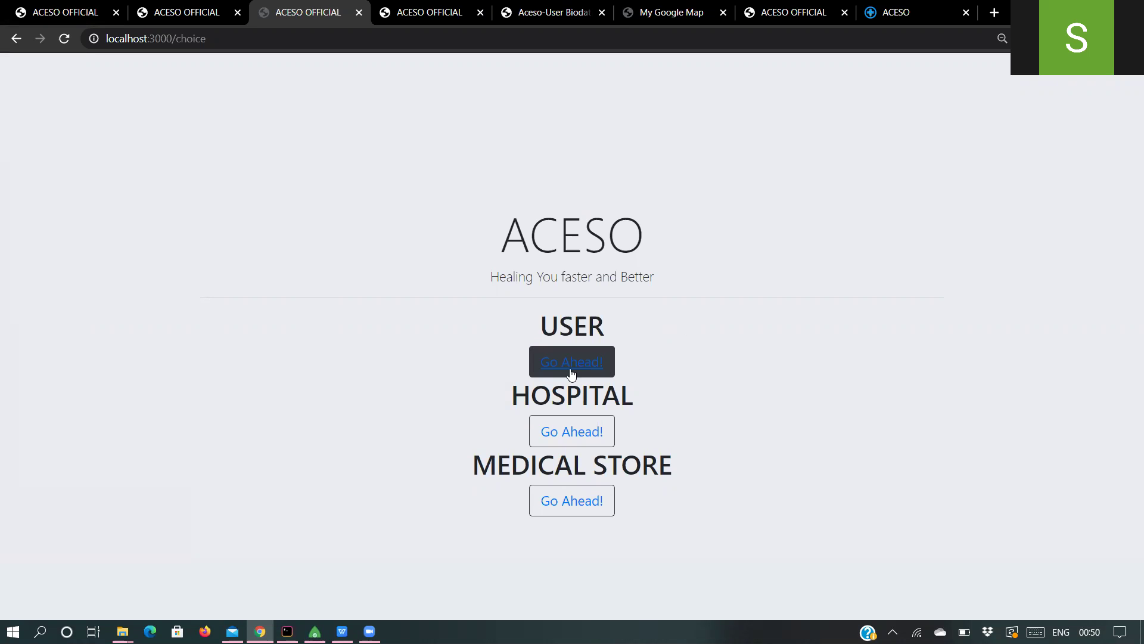
left_click(440, 13)
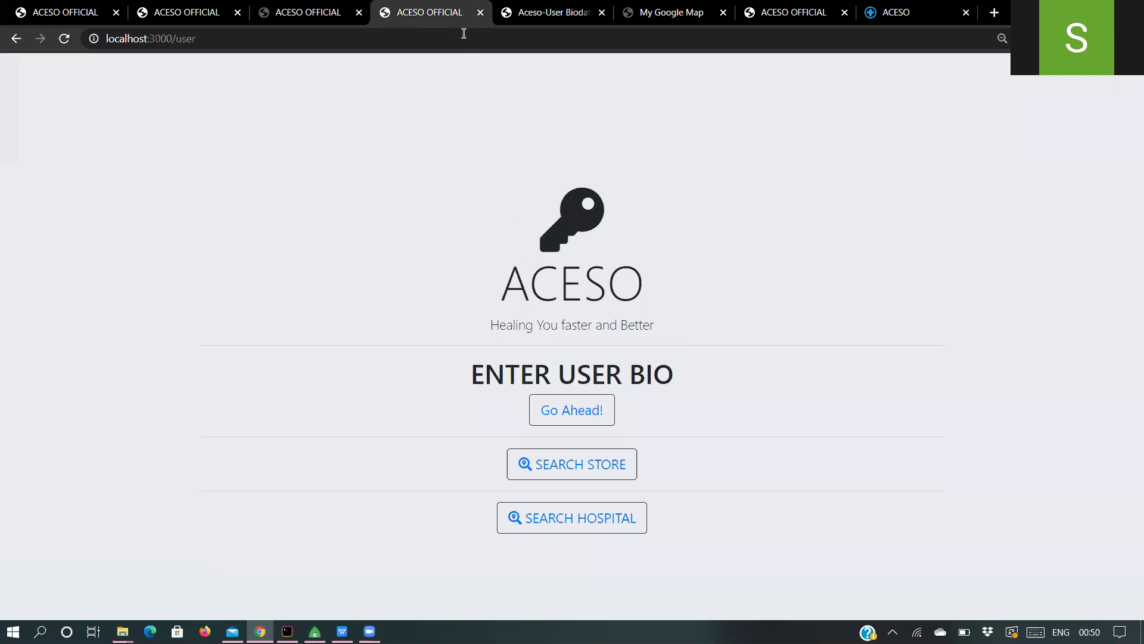
Open the Enter User Bio form, view the other biodata tab, then go back
left_click(572, 411)
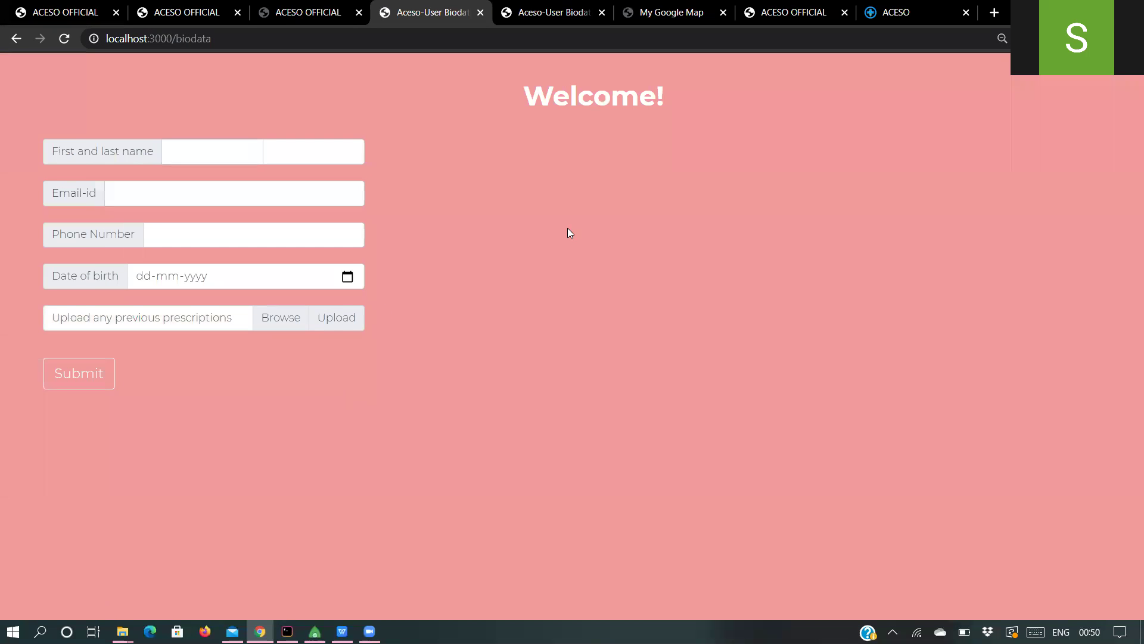
left_click(548, 8)
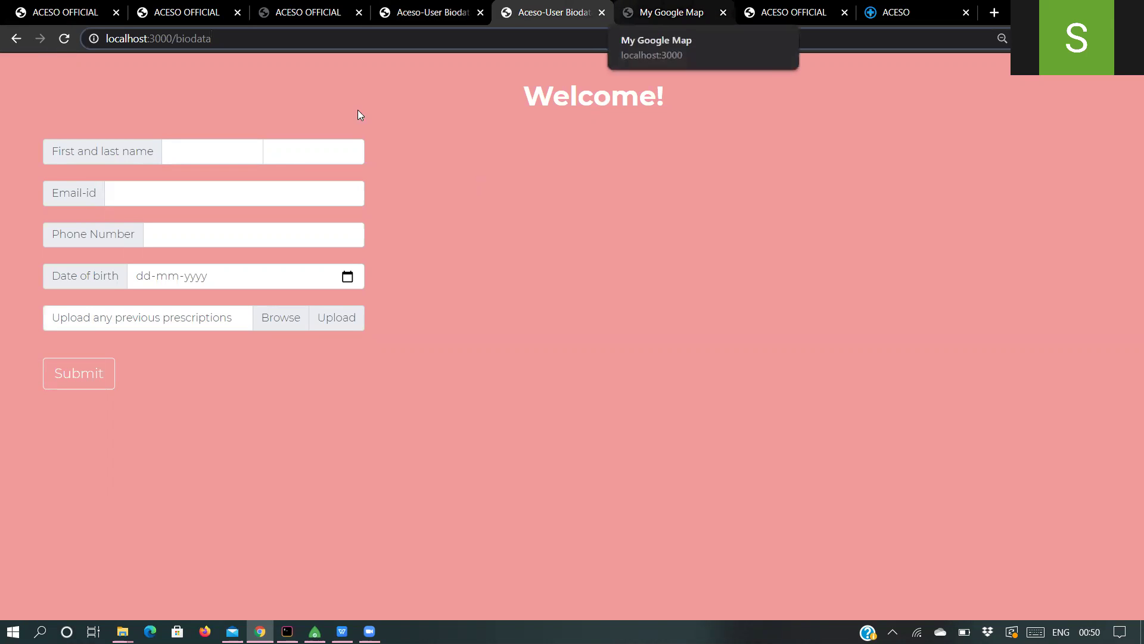
left_click(16, 39)
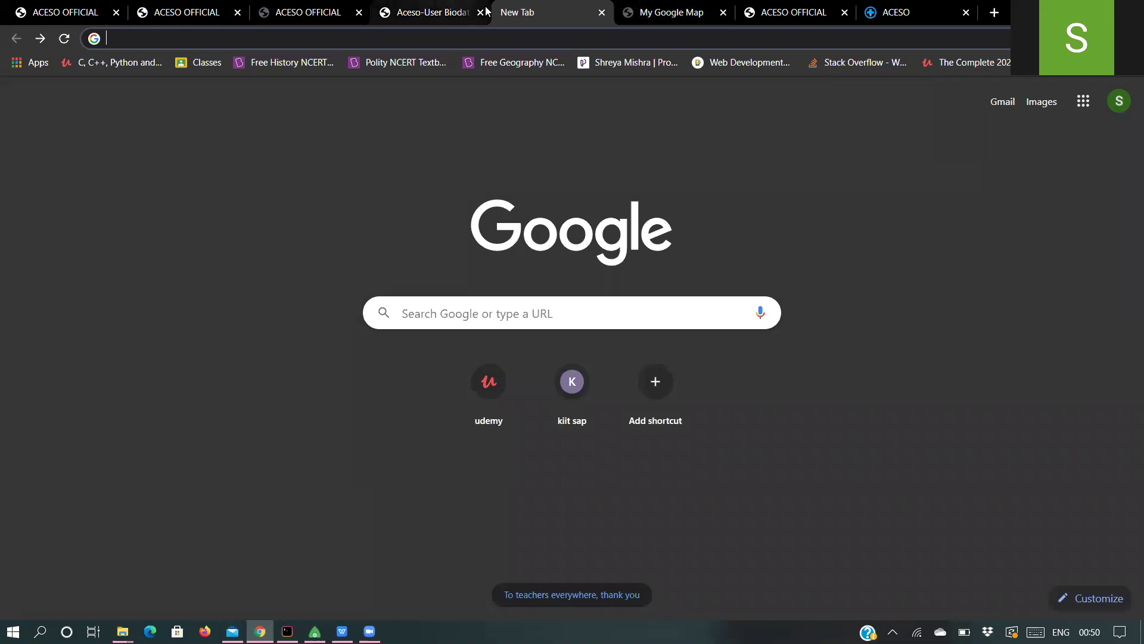
Show the User Biodata tab, the Hospital Map, then the /Hospitalgate page
left_click(454, 9)
left_click(659, 13)
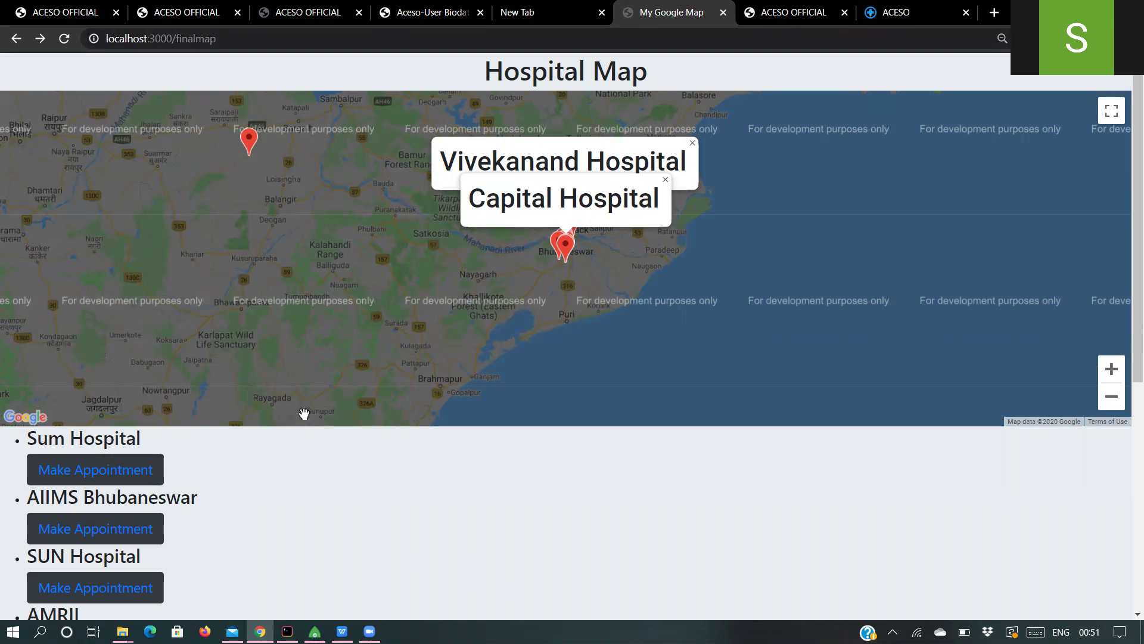
left_click(762, 13)
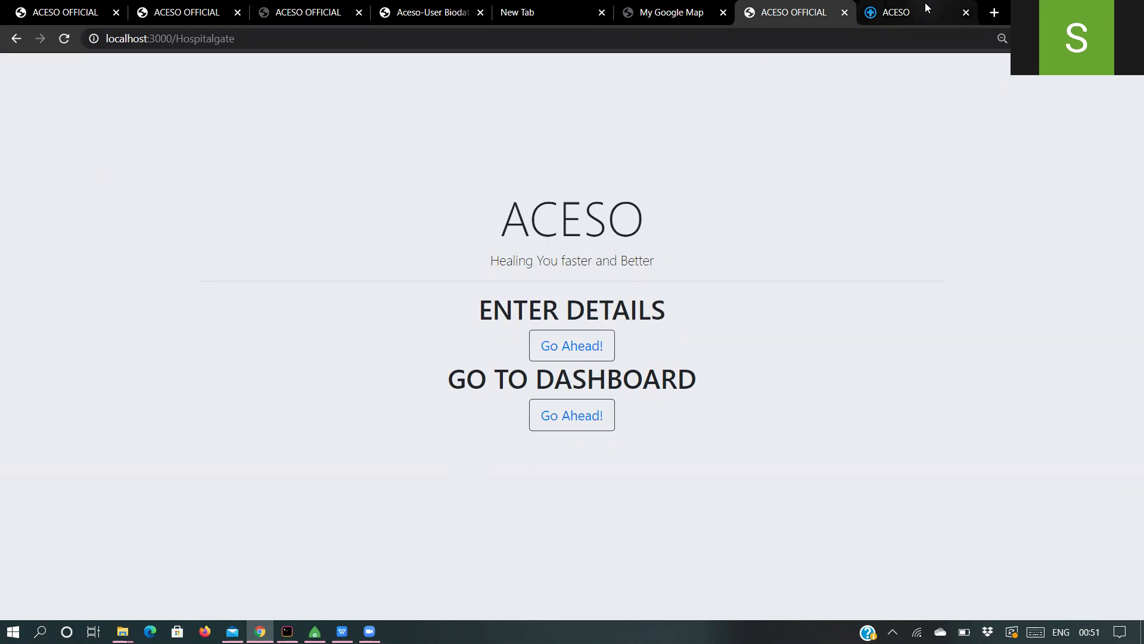
Choose Go Ahead under Enter Details on the hospital gate page
left_click(571, 334)
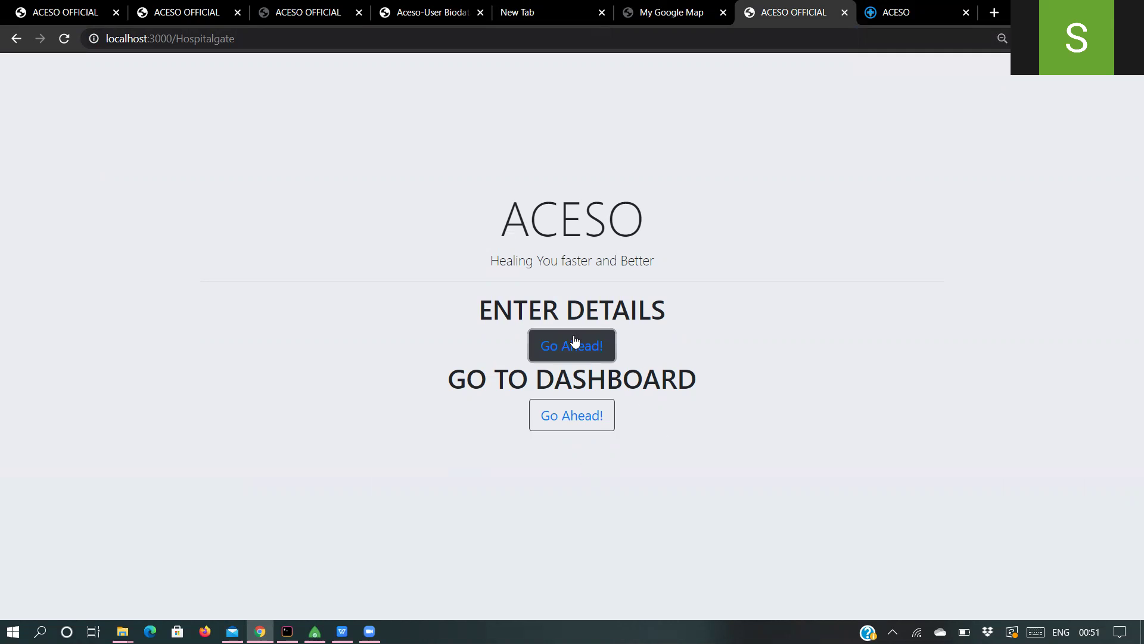